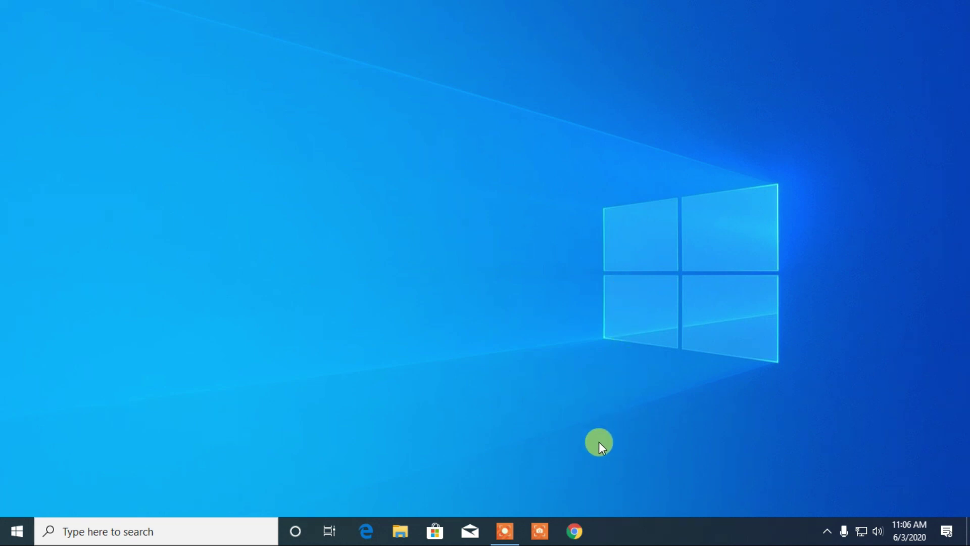
Step: Open Apple's iTunes page (apple.com/itunes/) in a maximized Chrome window
click(576, 532)
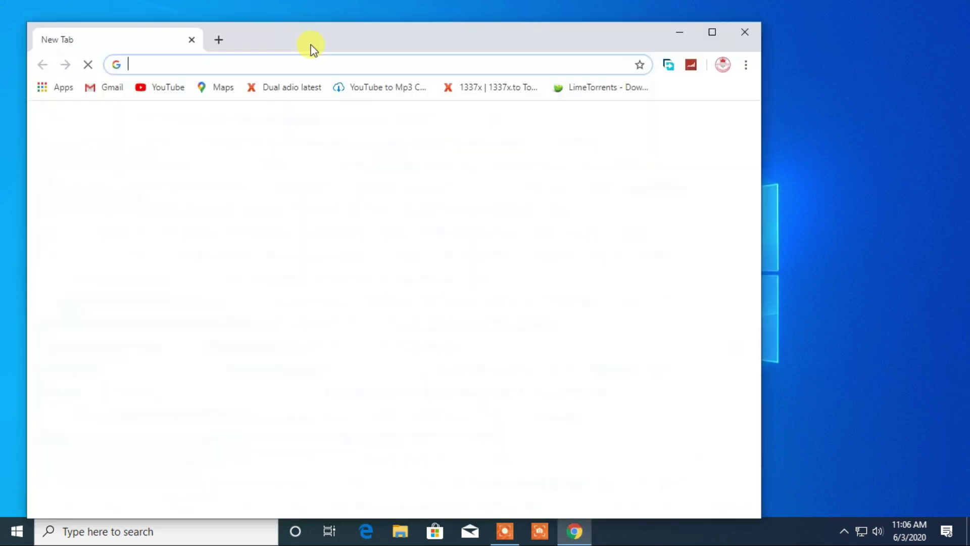
double_click(346, 29)
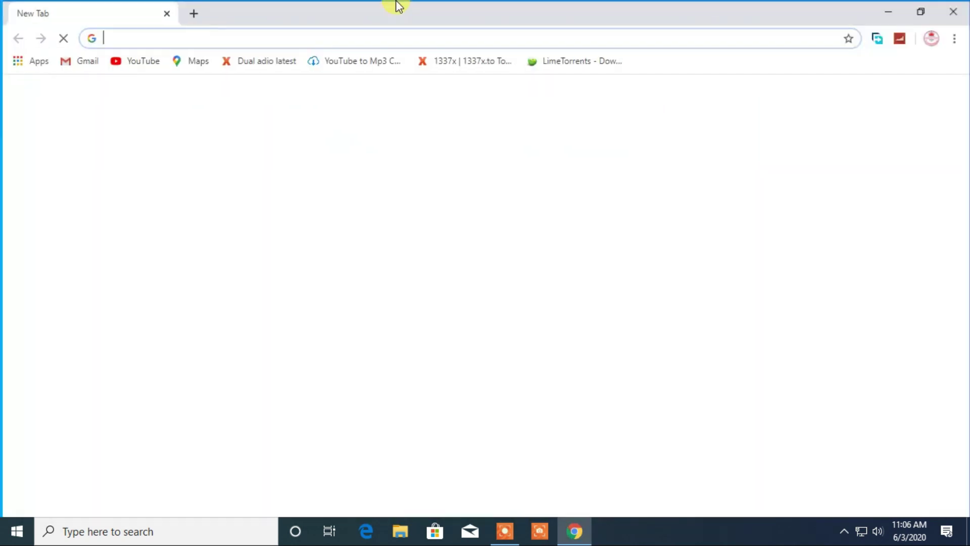
click(321, 34)
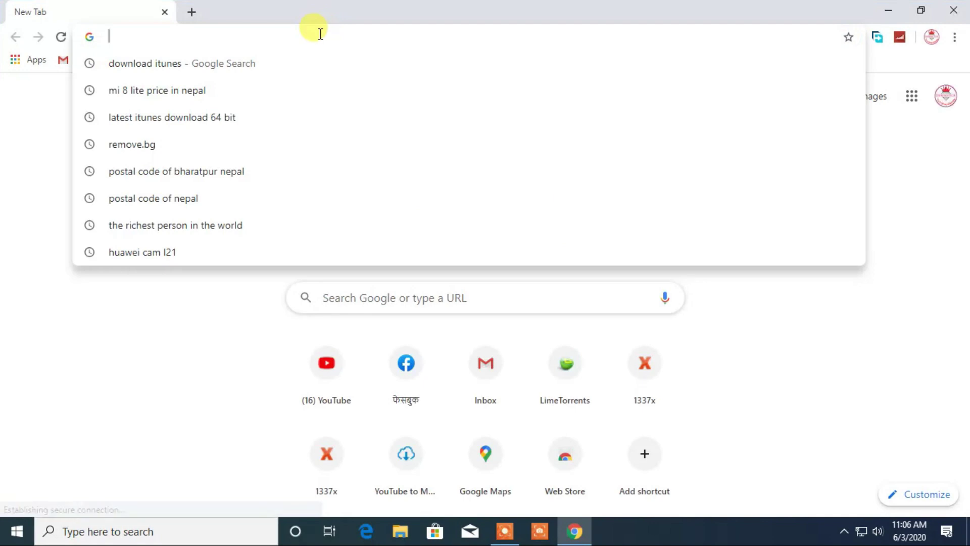
text(itunes/)
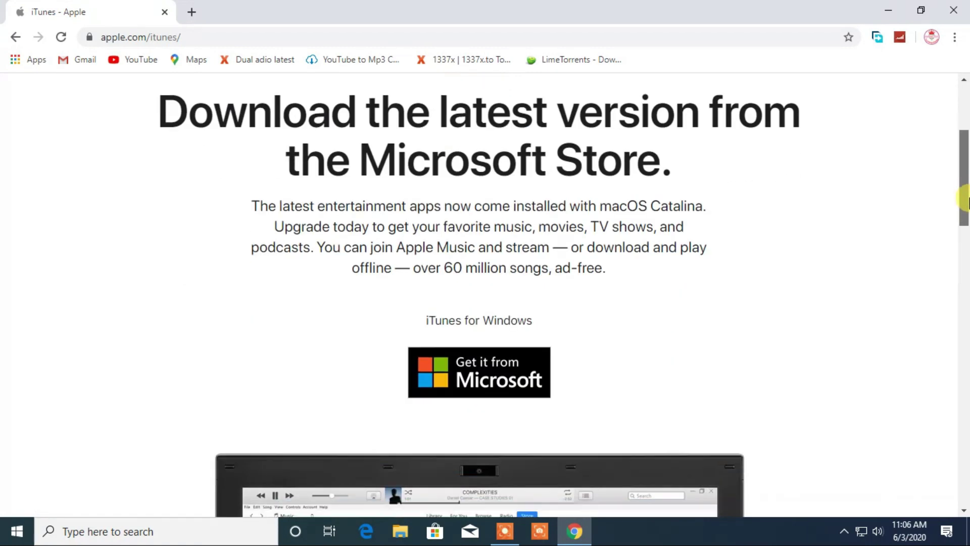
Step: Switch to the Windows version of iTunes and save the 64-bit installer iTunes64Setup in the Downloads folder
scroll(501, 329, down, 8)
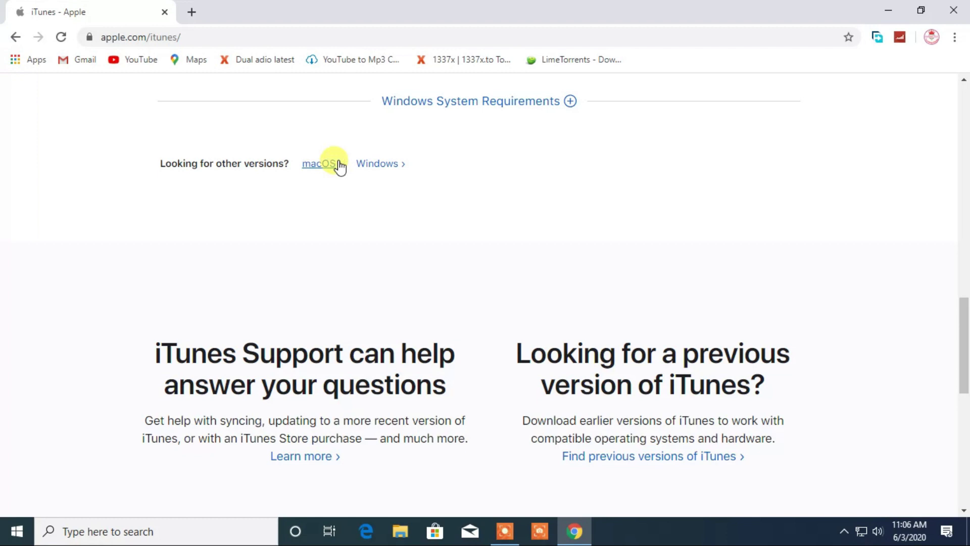
click(373, 166)
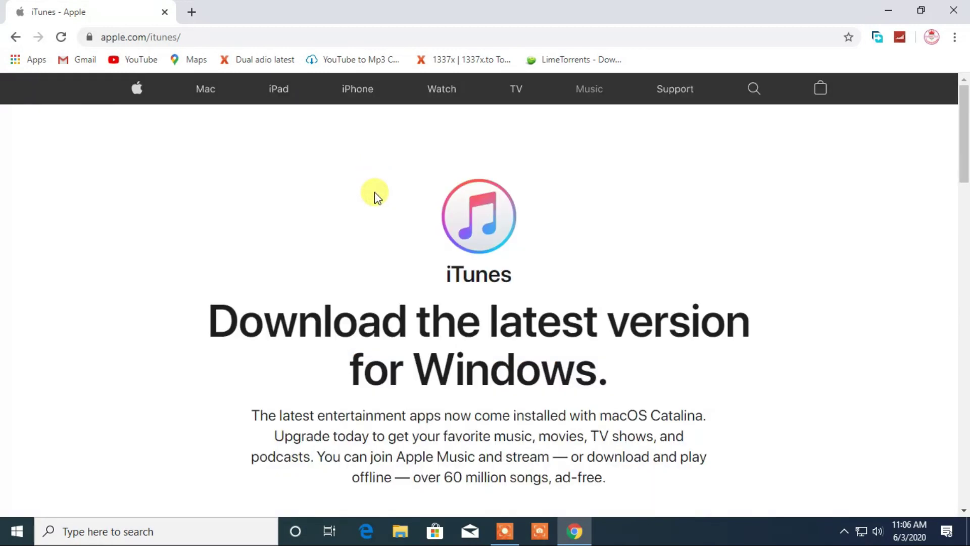
scroll(375, 200, down, 4)
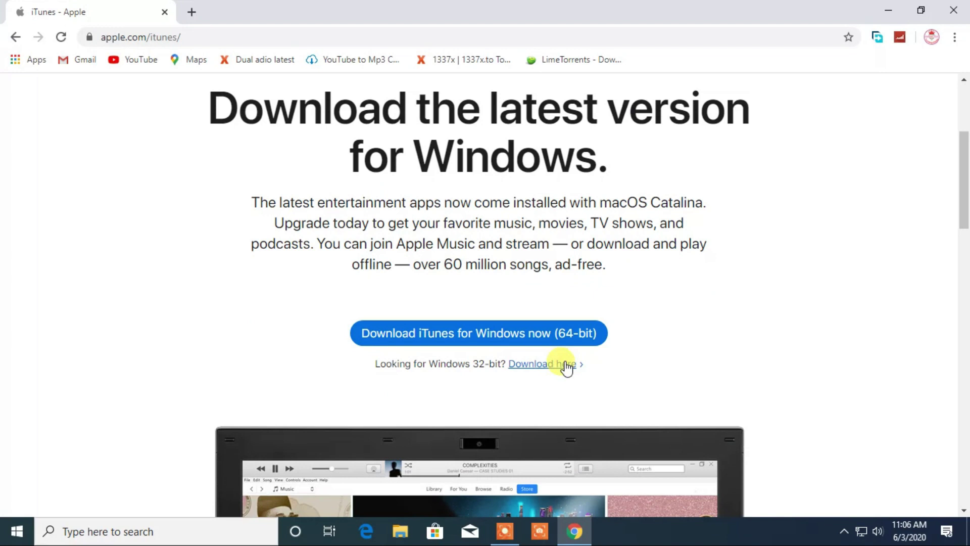
click(567, 335)
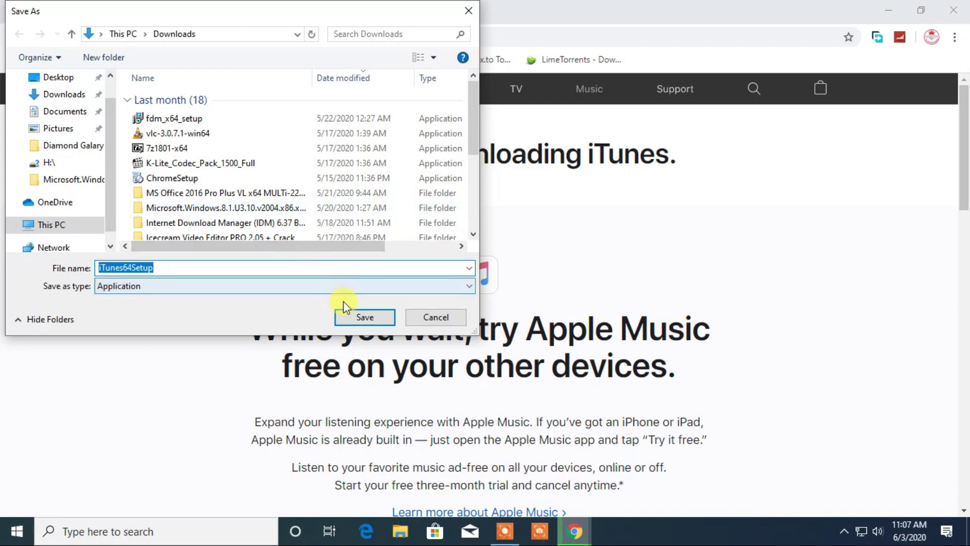
click(352, 314)
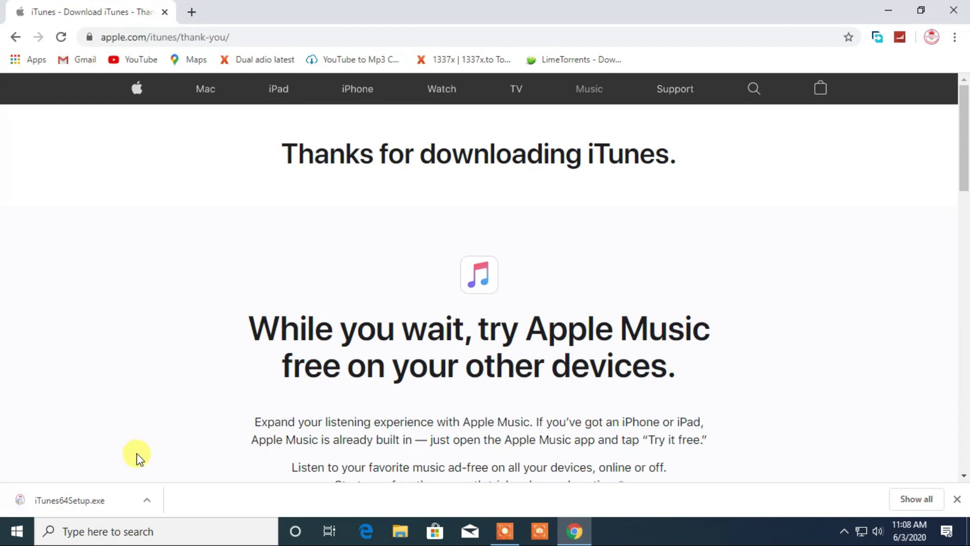
Step: Install iTunes from the downloaded iTunes64Setup.exe without opening it after the installer exits, and close the browser
click(96, 498)
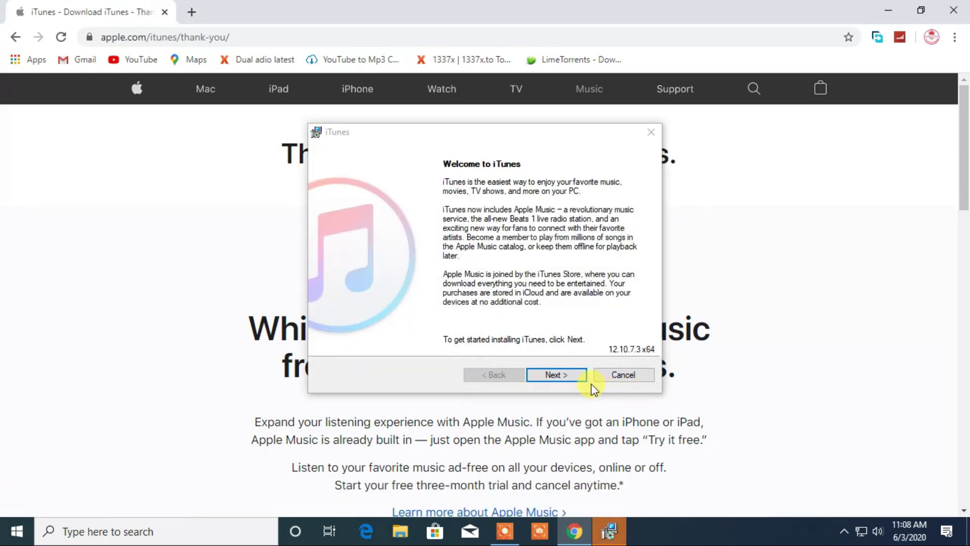
click(575, 374)
click(564, 374)
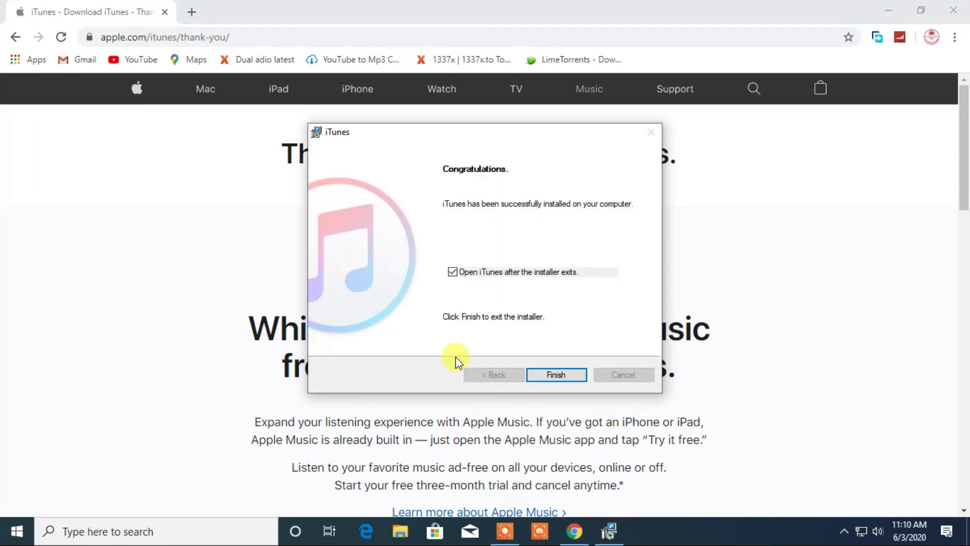
click(455, 272)
click(557, 374)
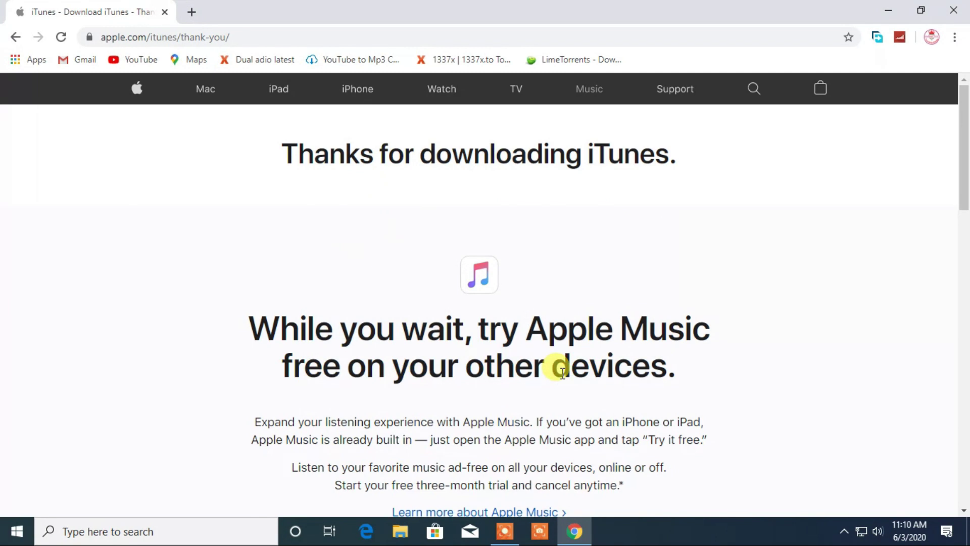
click(954, 6)
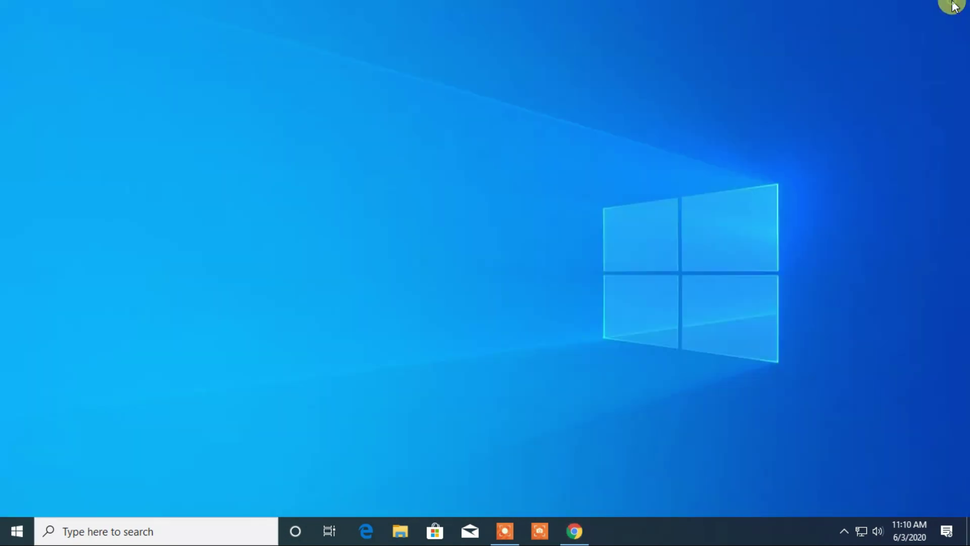
Step: Launch iTunes for the first time, agree to its software license, dismiss the update notice and close it
click(21, 539)
text(itunes)
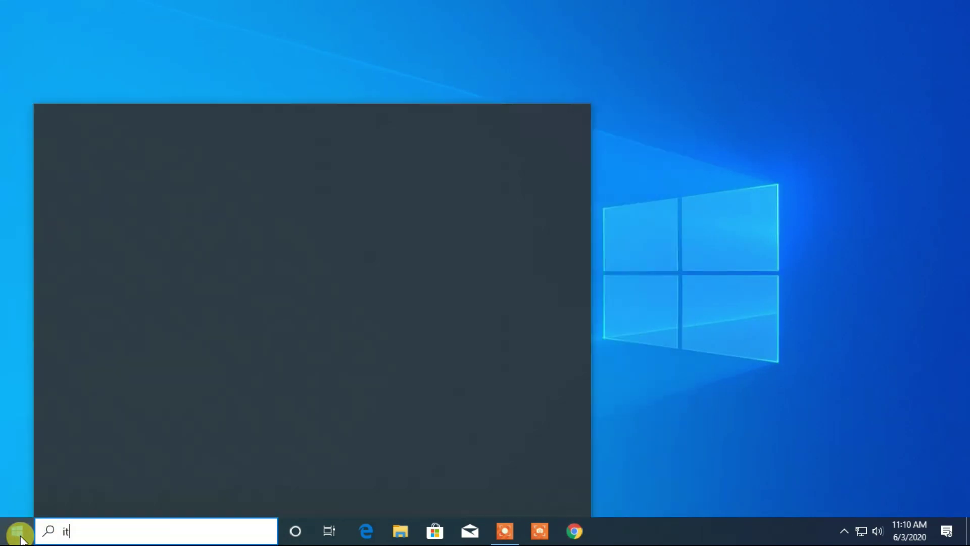
click(94, 193)
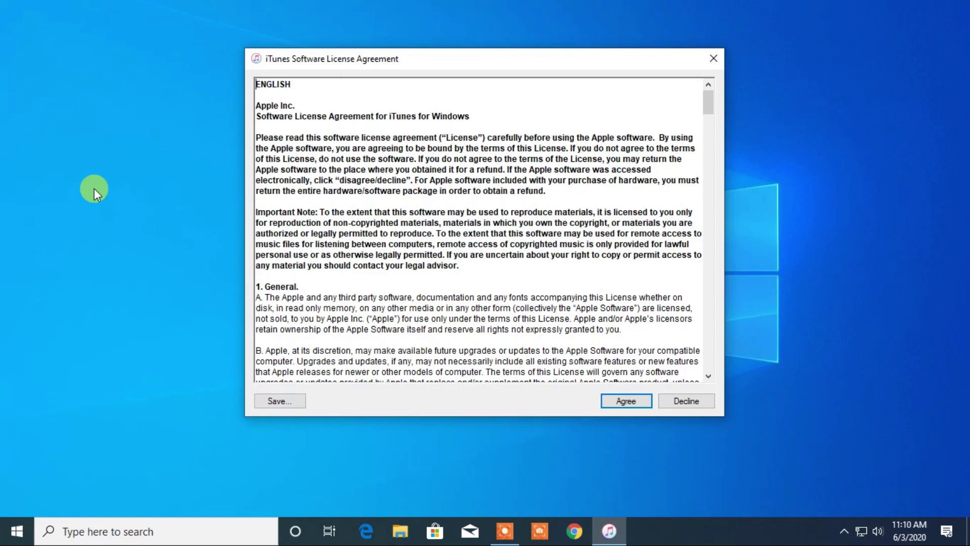
click(611, 400)
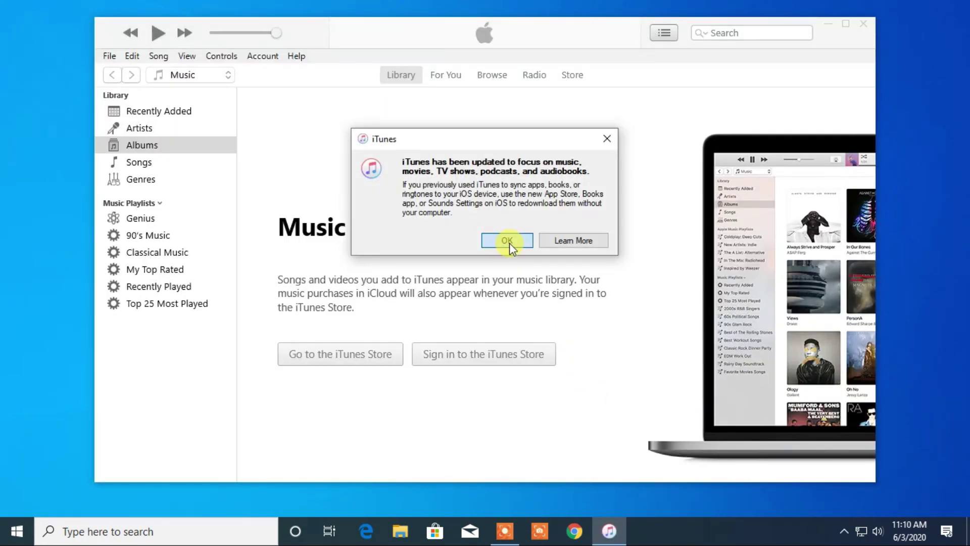
click(507, 241)
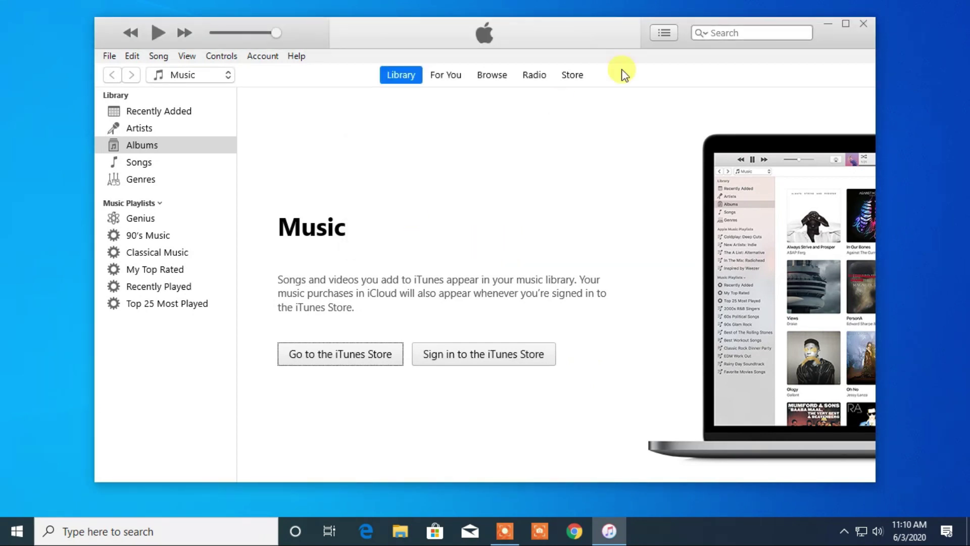
click(863, 24)
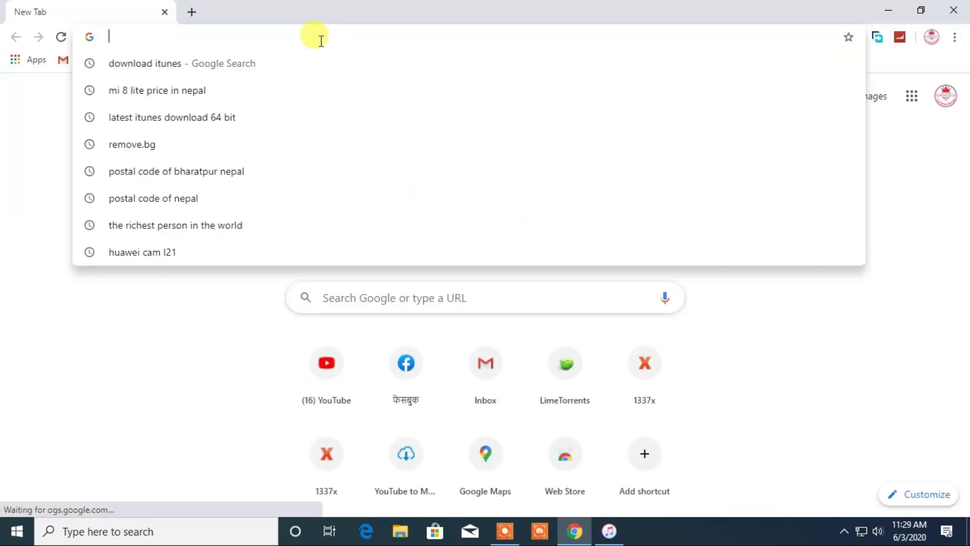
Step: Open ipsw.me in Chrome and choose iPhone 11 among the iPhone models
text(ipsw.me)
key(Return)
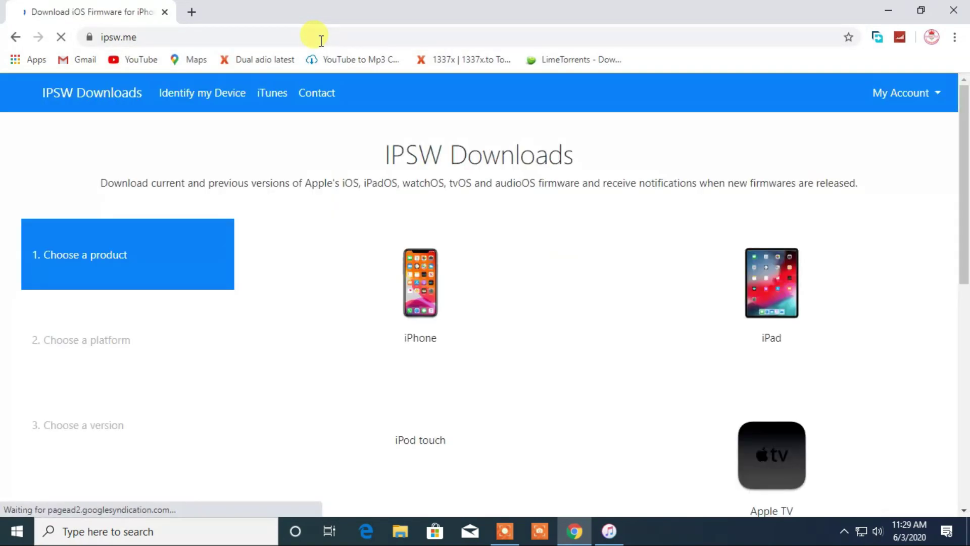
drag(964, 102, 964, 177)
click(432, 271)
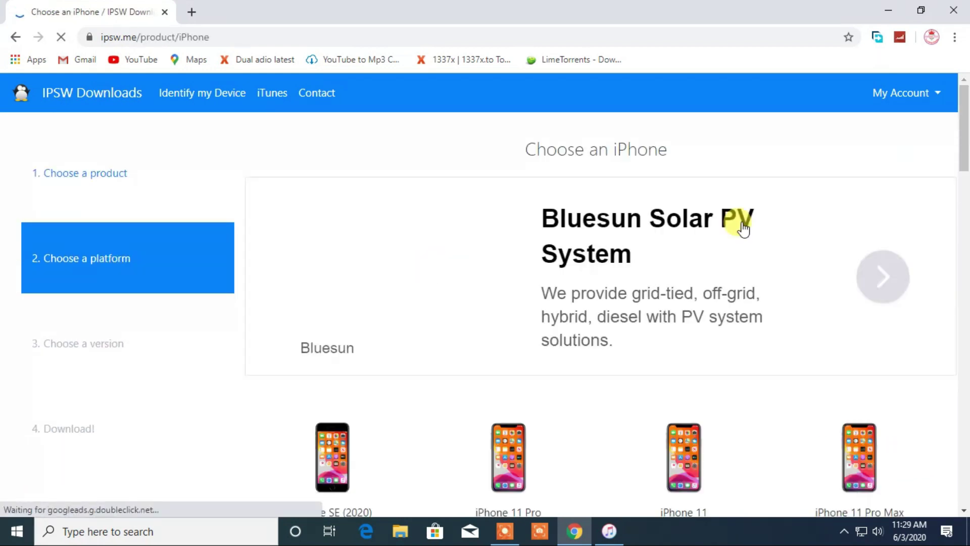
drag(963, 136, 967, 167)
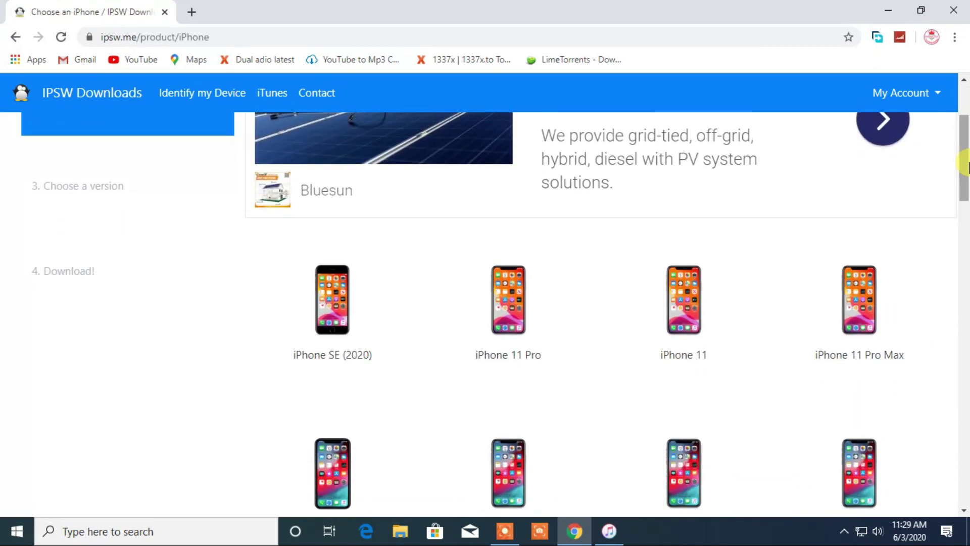
click(693, 304)
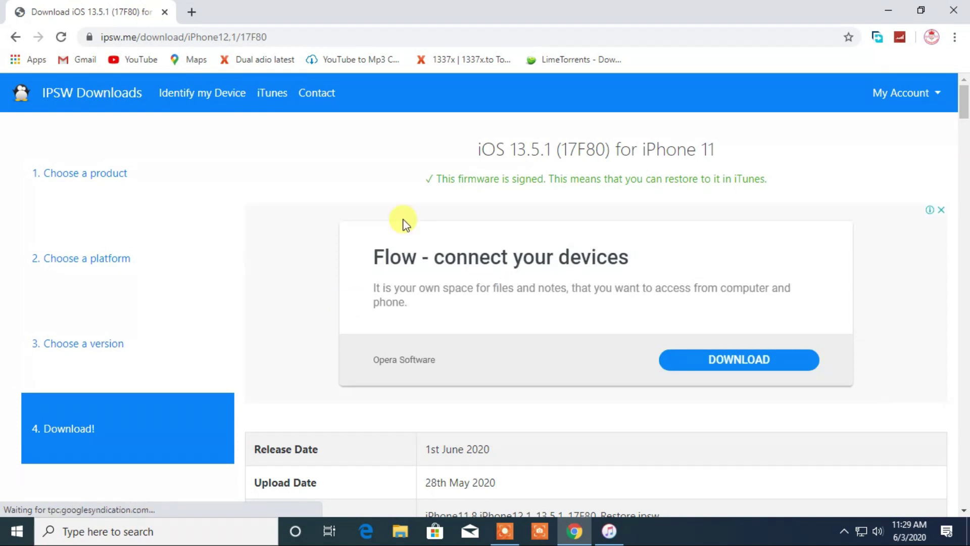
Step: Download the iOS 13.5.1 (17F80) firmware for iPhone 11 to the Desktop with Free Download Manager
drag(964, 105, 965, 132)
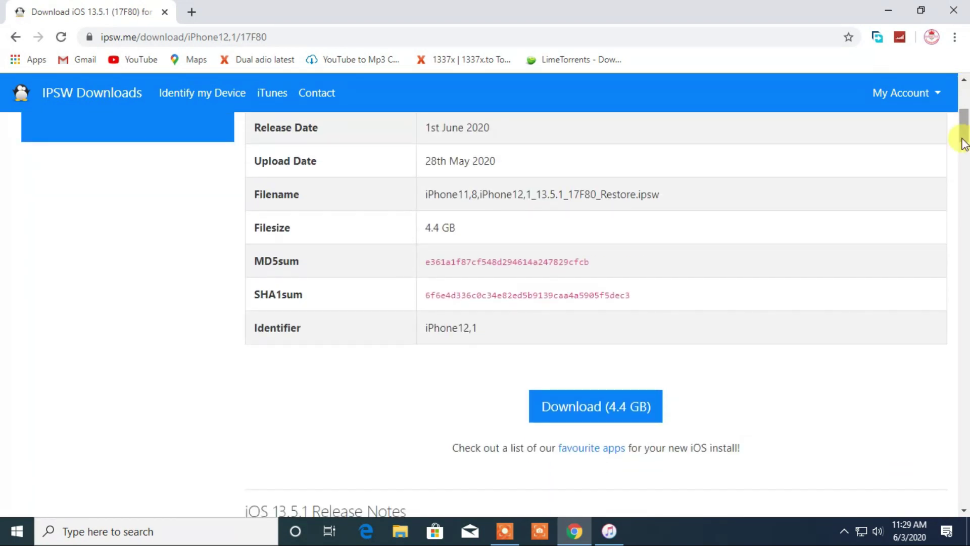
click(587, 403)
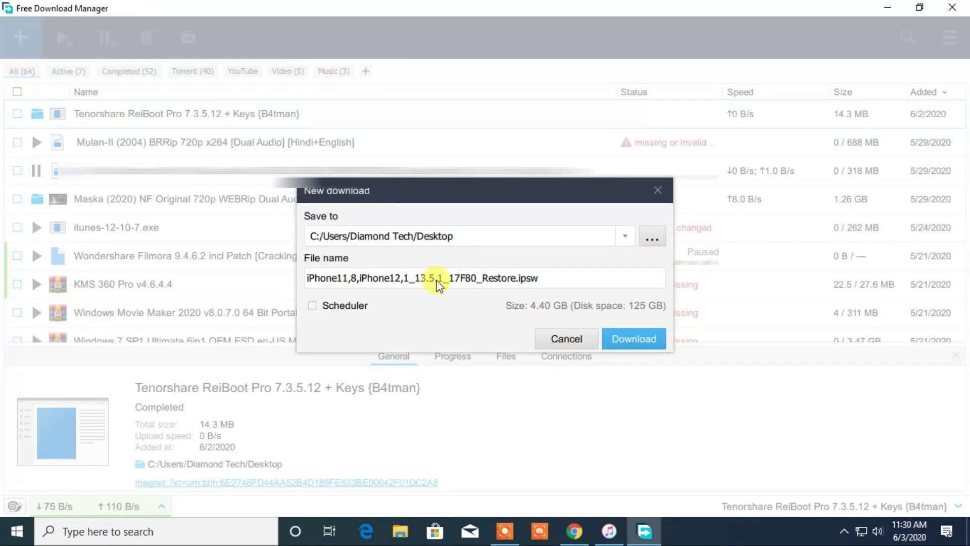
click(622, 343)
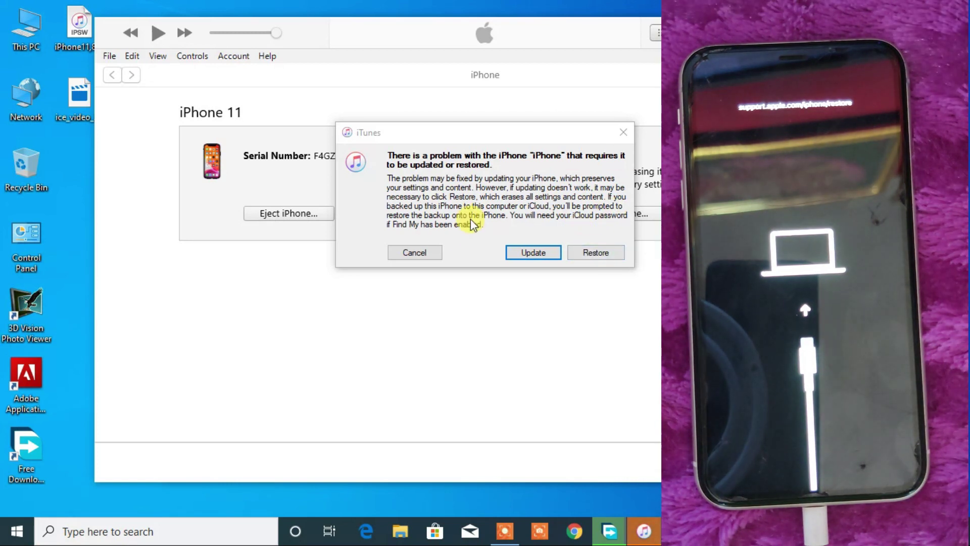
Step: In iTunes, dismiss the recovery prompt and restore the iPhone 11 with the 13.5.1_17F80 firmware file from the Desktop
click(423, 252)
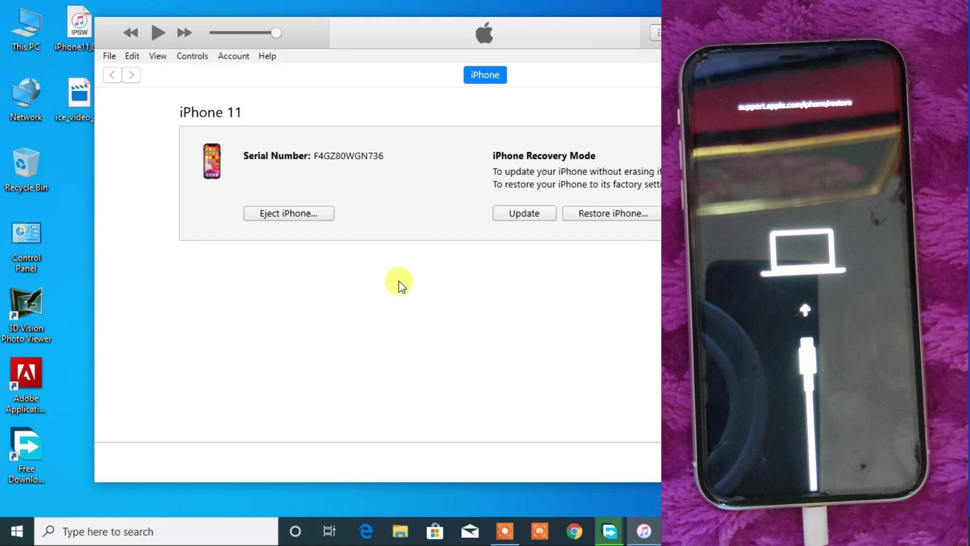
shift+click(599, 214)
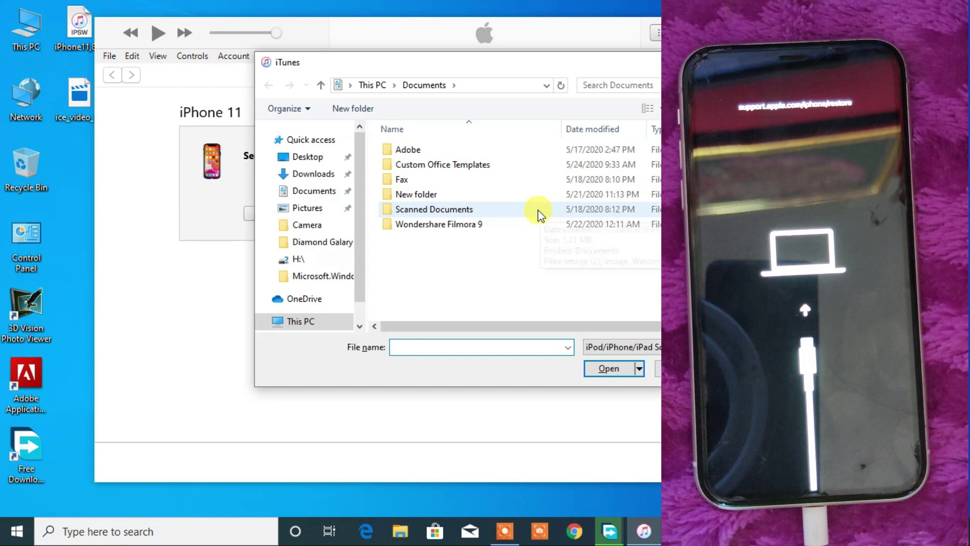
click(303, 163)
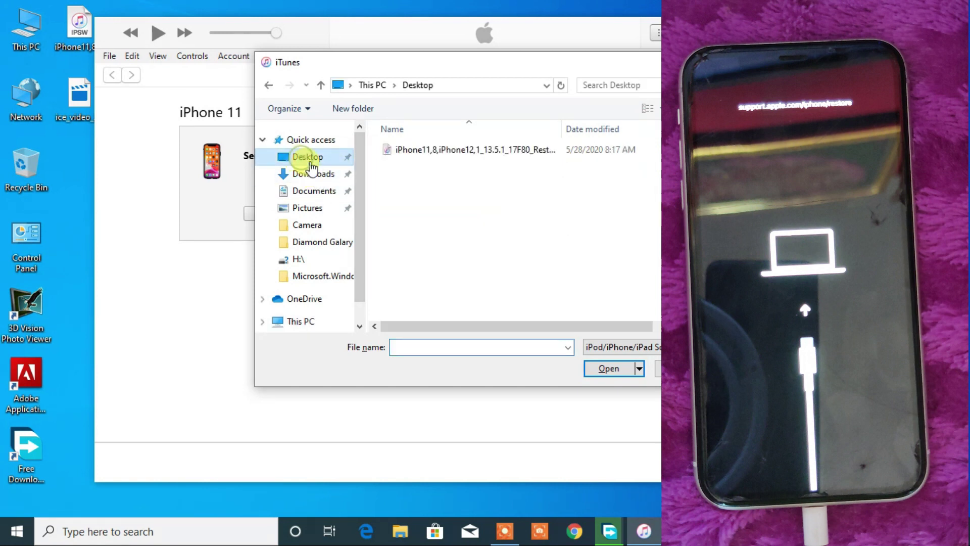
click(414, 151)
click(606, 369)
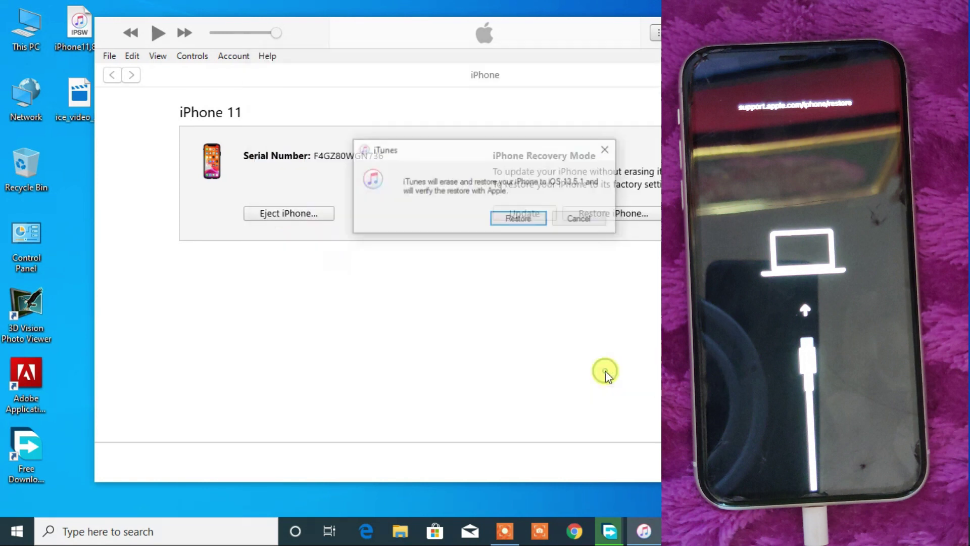
click(512, 220)
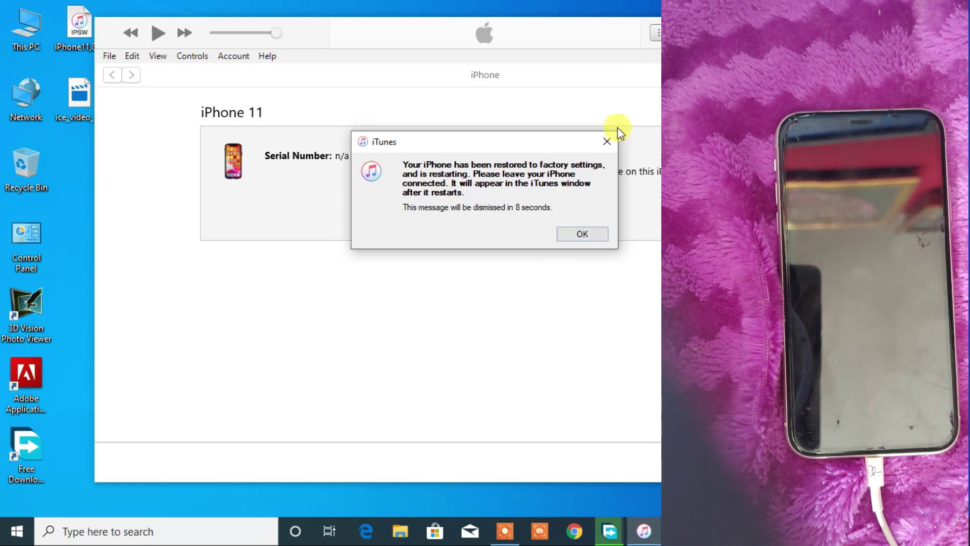
click(599, 237)
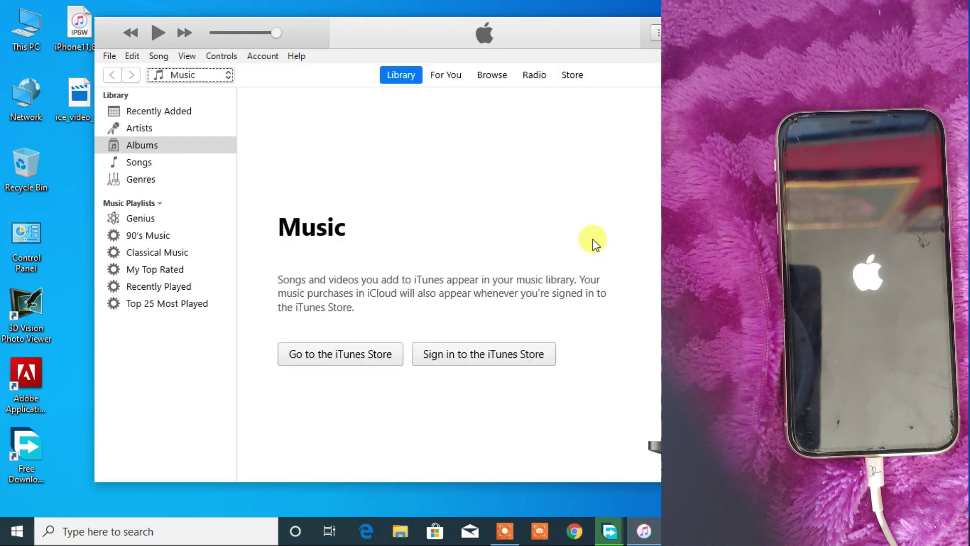